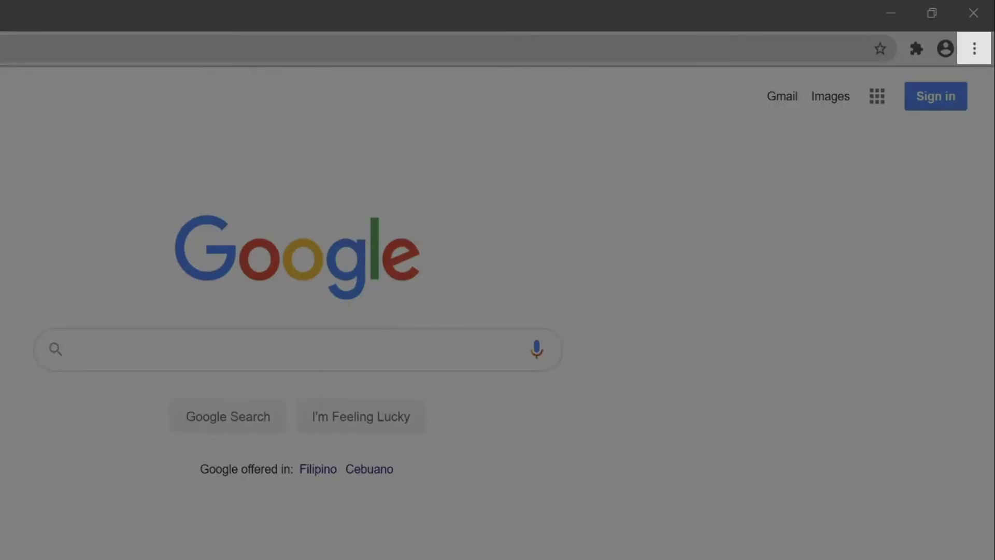
Step: Open Chrome's print dialog and choose 80 x 297 mm paper with Minimum margins
click(974, 50)
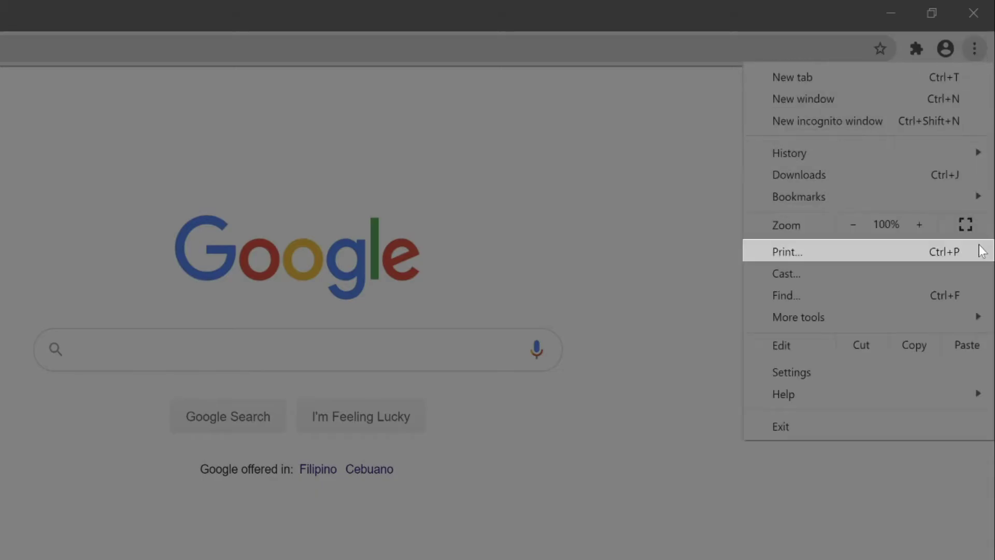
click(981, 251)
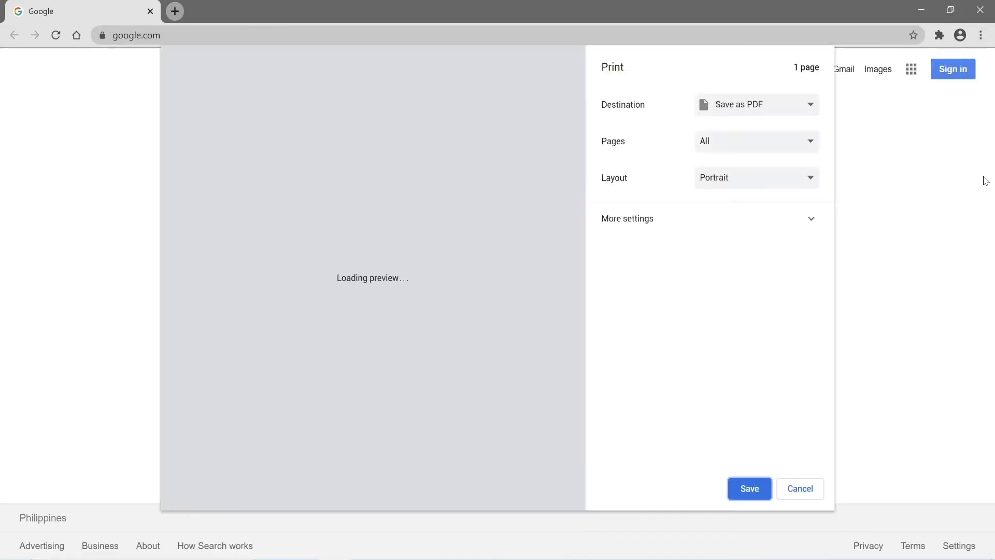
click(809, 217)
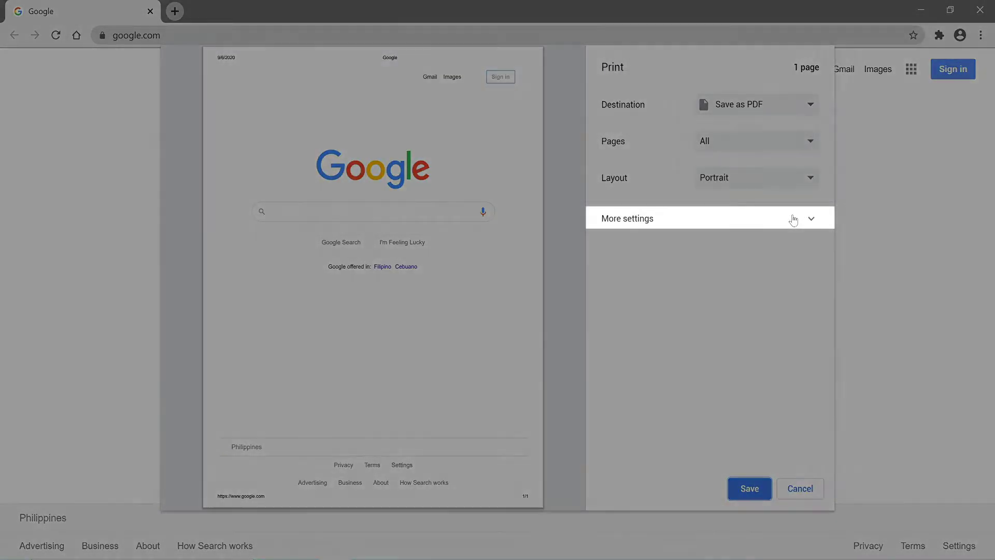
click(810, 259)
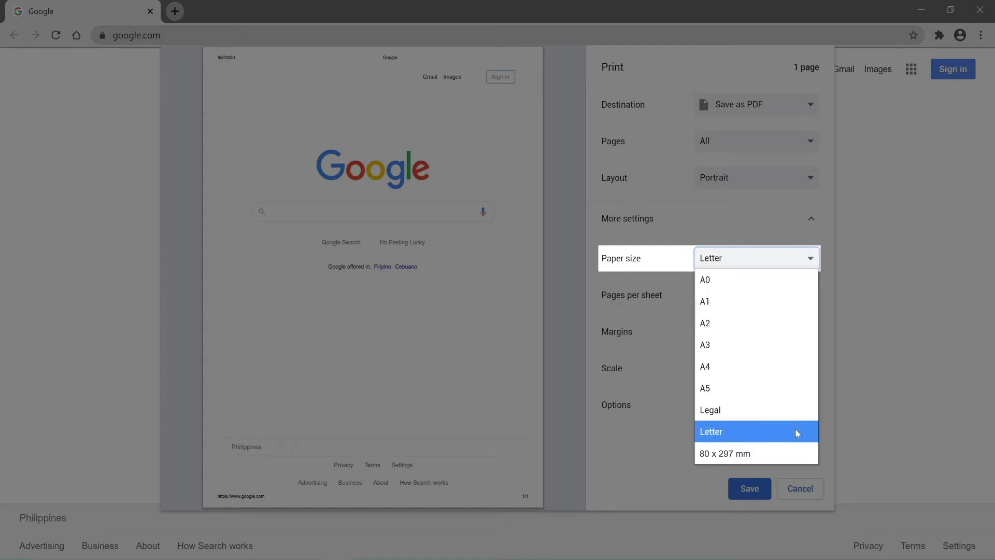
click(792, 455)
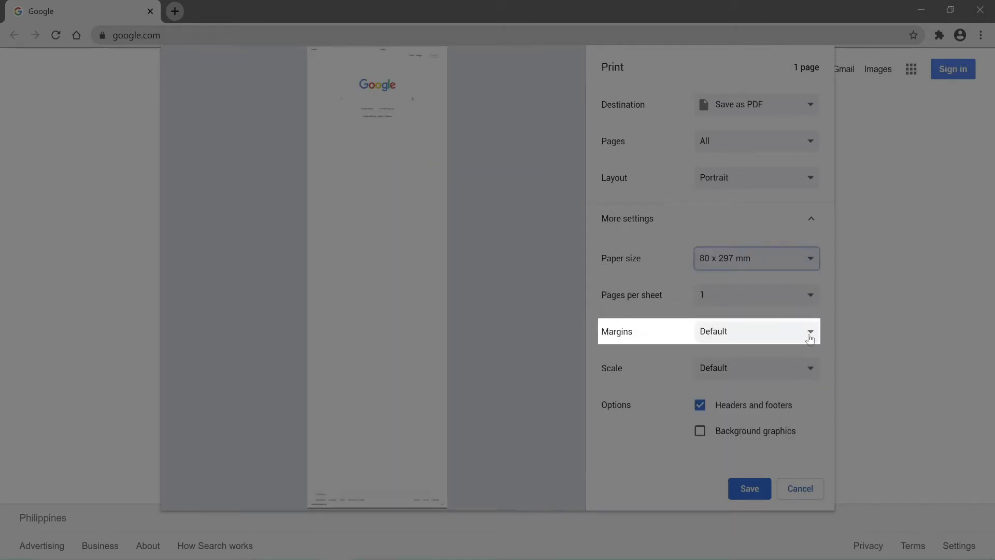
click(812, 333)
click(805, 396)
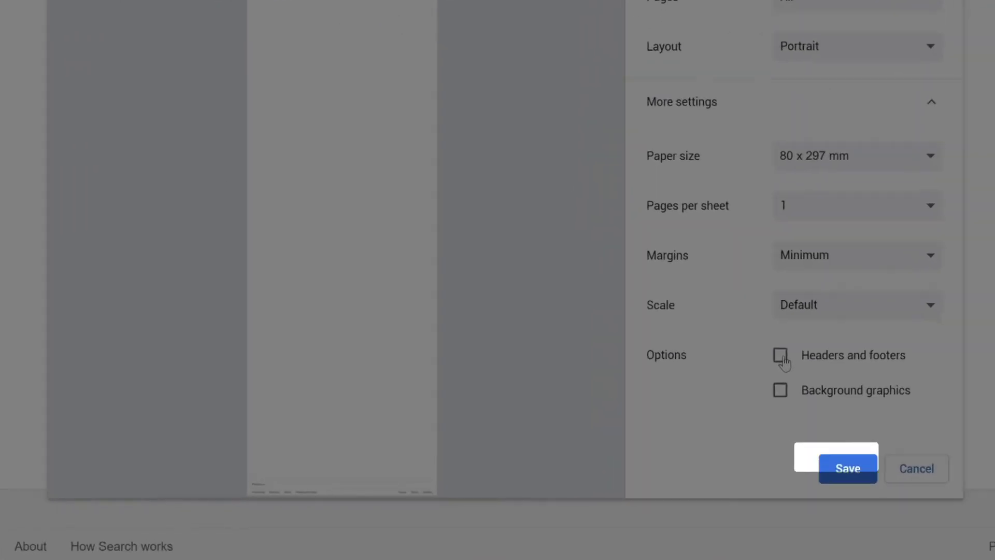
Step: Save the page, then go to Site Settings' Pop-ups and redirects page
click(860, 466)
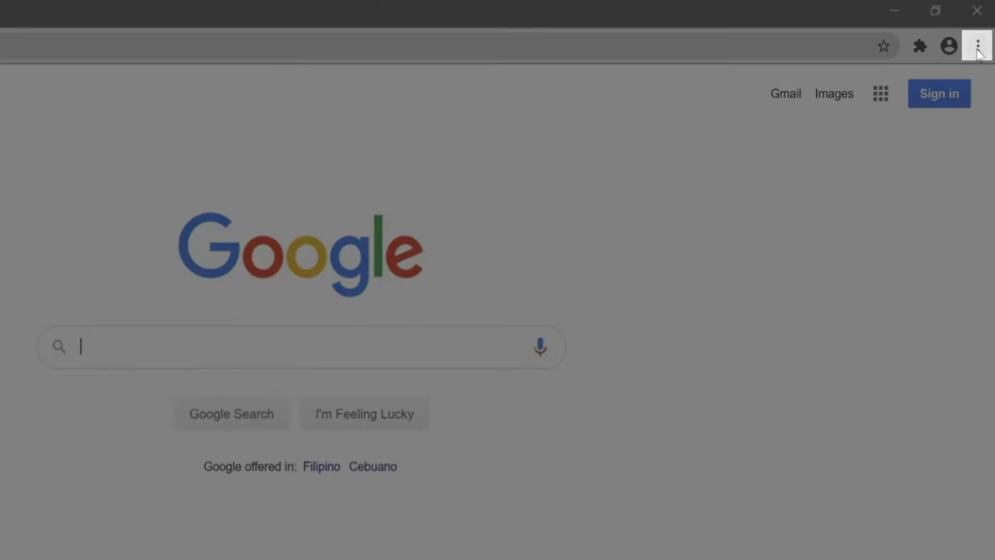
click(978, 47)
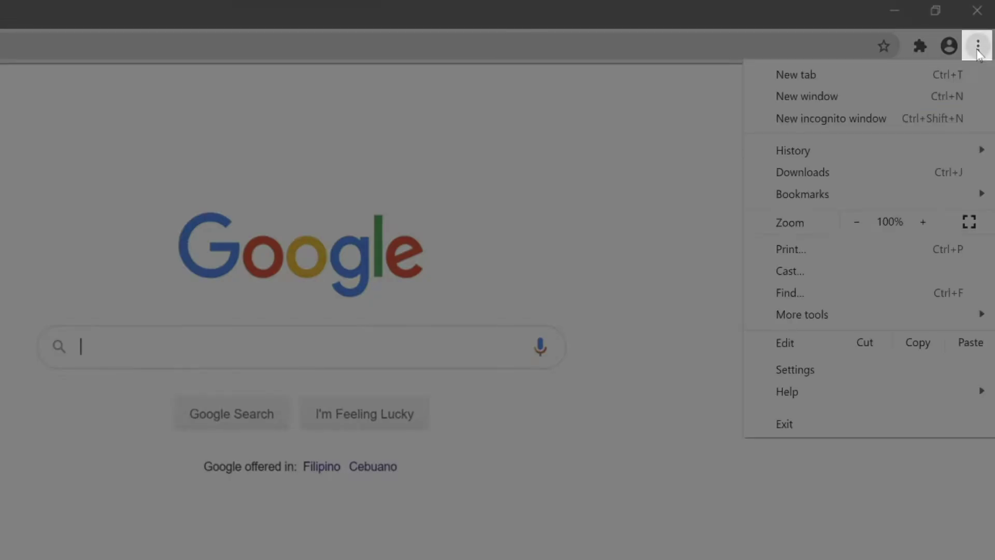
click(976, 378)
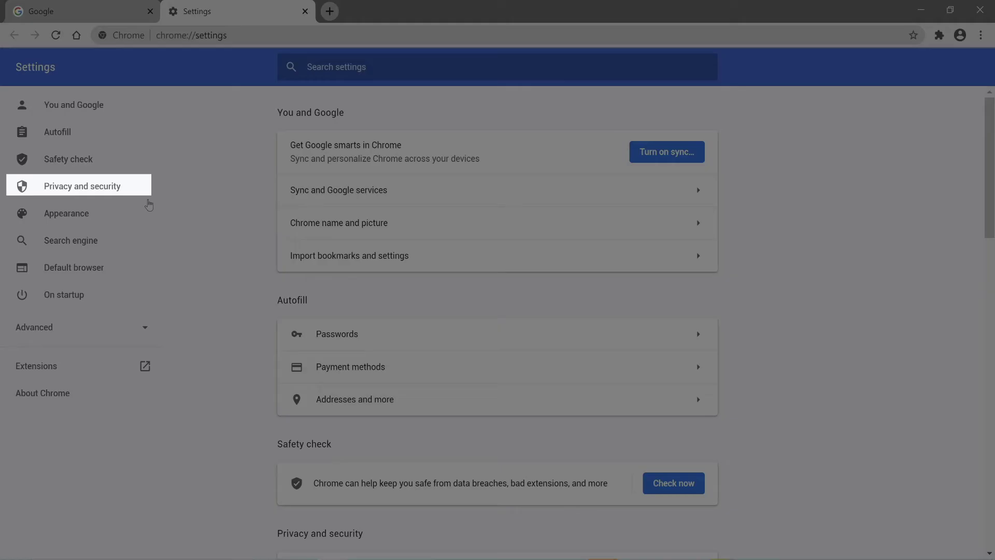
click(83, 186)
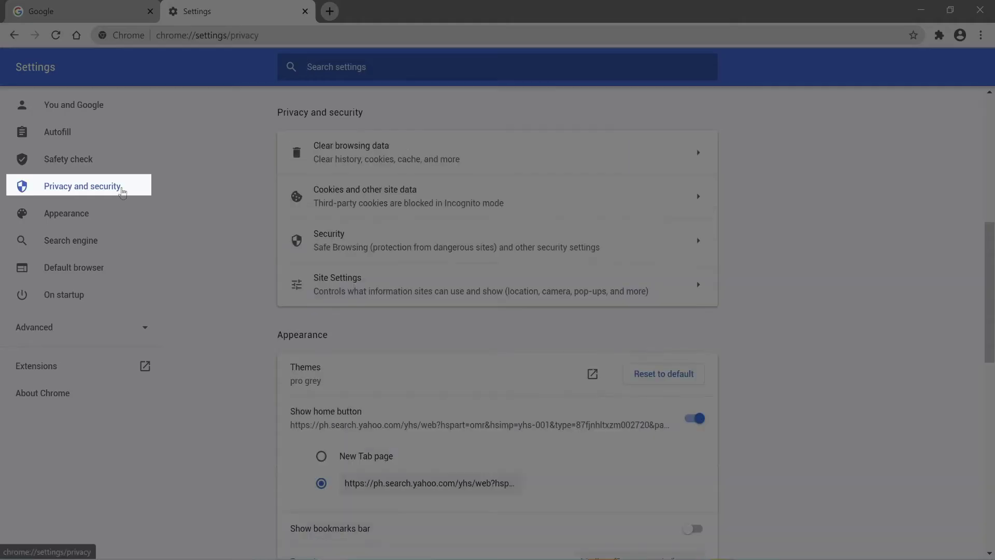
click(404, 280)
scroll(402, 281, down, 5)
scroll(403, 280, down, 4)
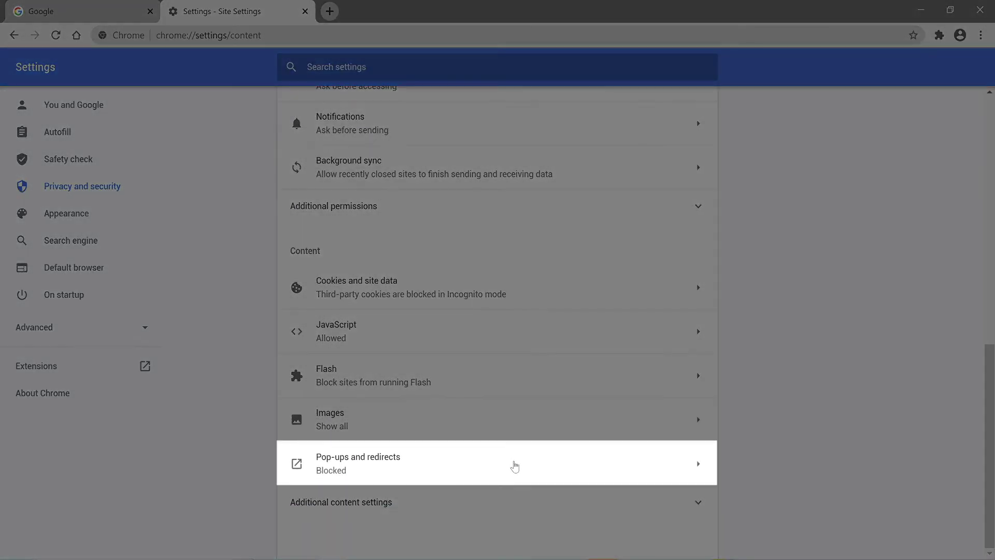
click(516, 463)
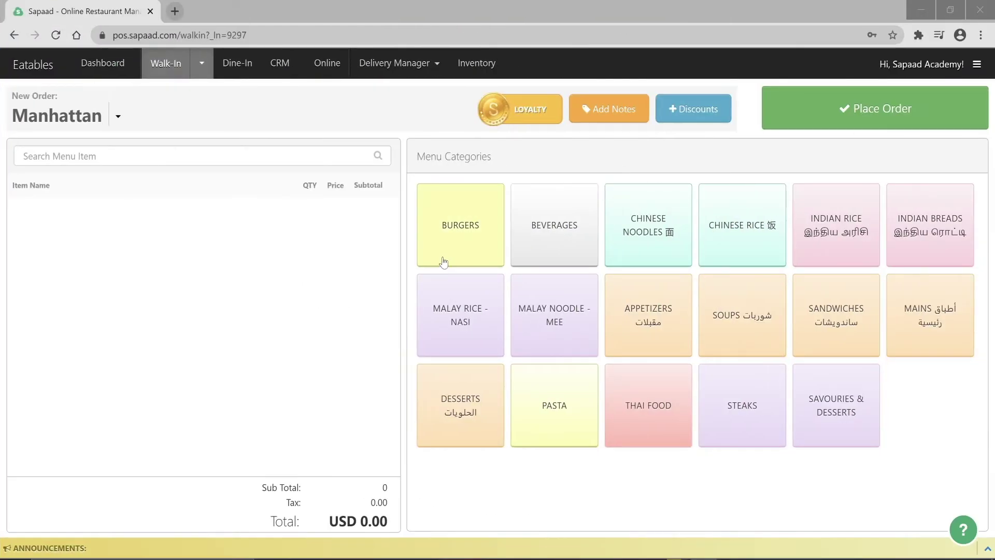
Step: Add Grilled Cheese Burger from BURGERS and 7 Up from BEVERAGES to the order
click(443, 261)
click(447, 313)
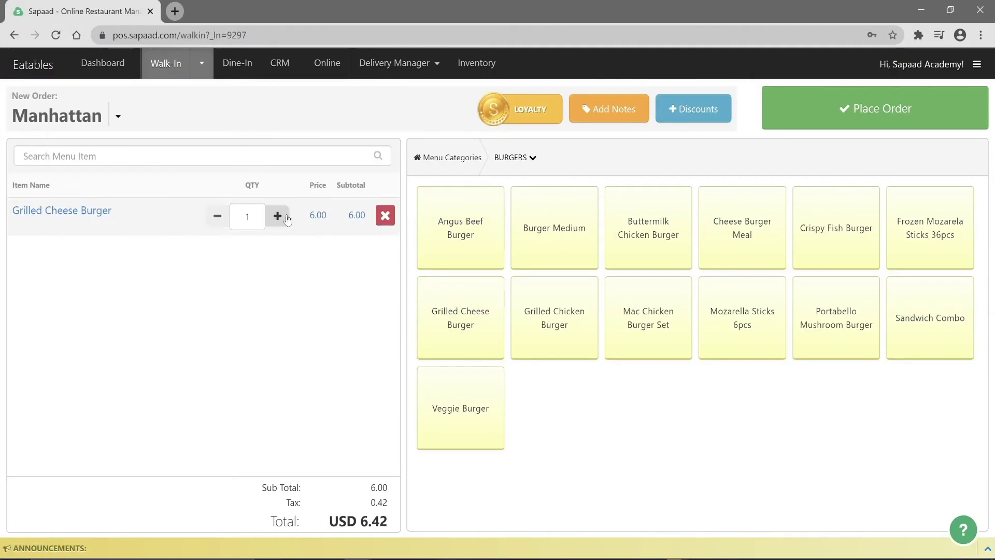
click(452, 157)
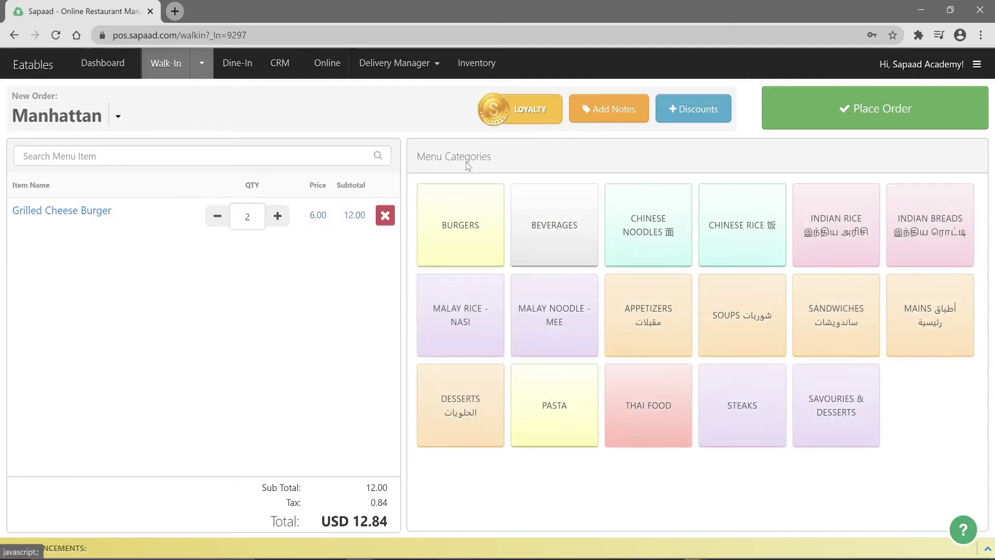
click(550, 217)
click(477, 228)
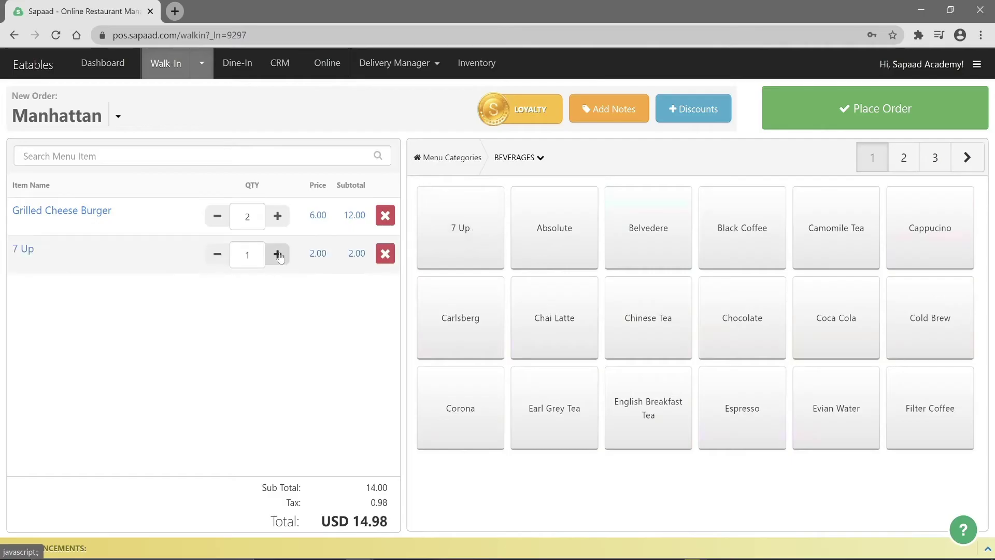
Step: Place the order, pay the 17.10 total in cash, and print the receipt
click(793, 110)
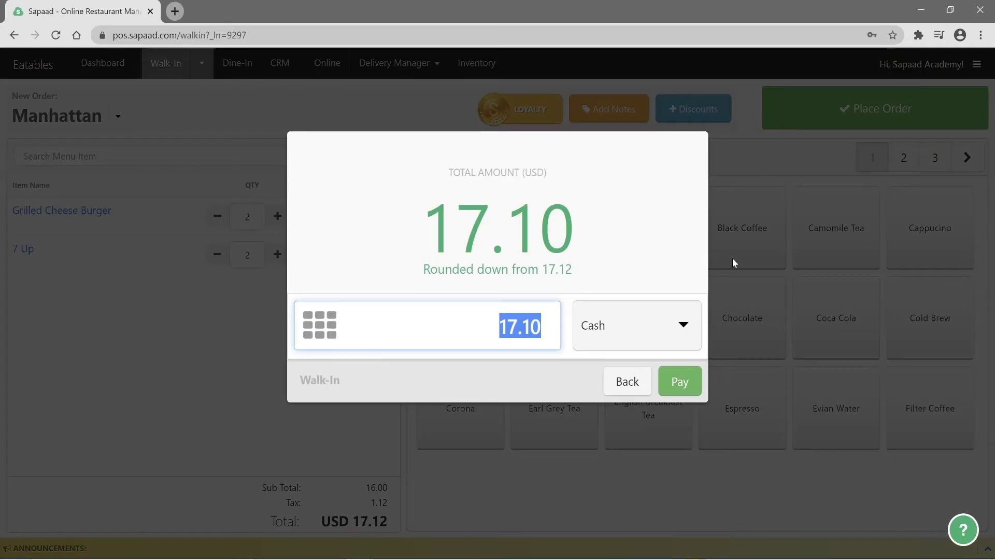
click(697, 382)
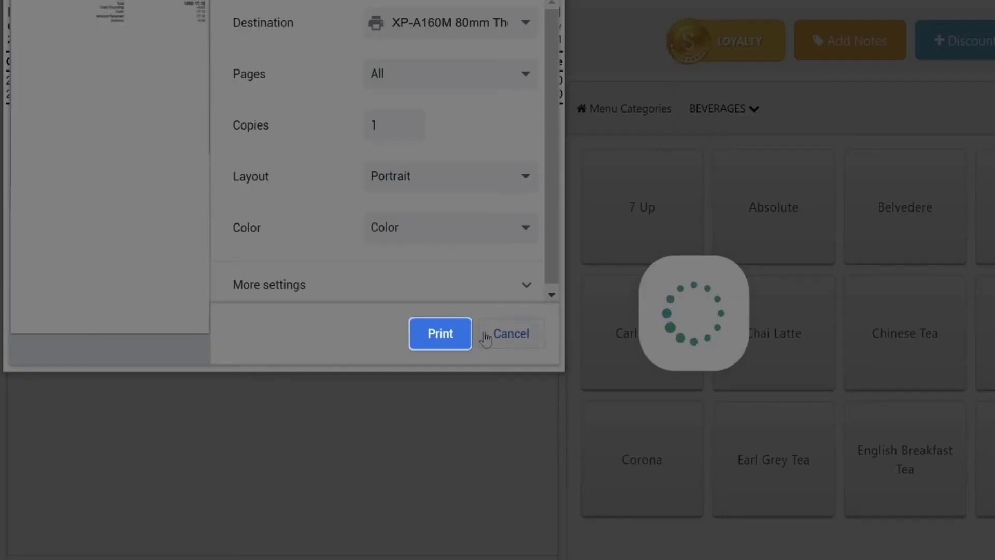
click(317, 319)
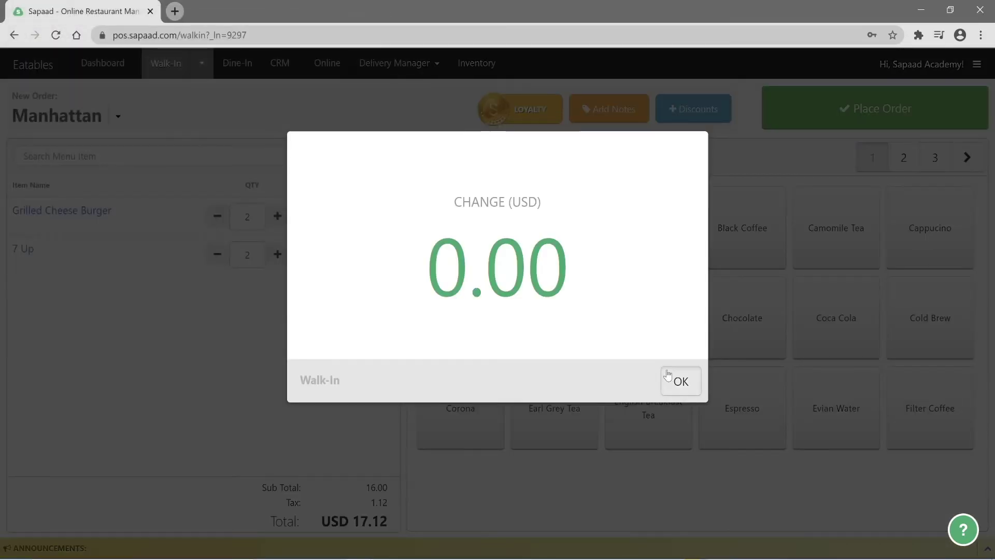
click(677, 380)
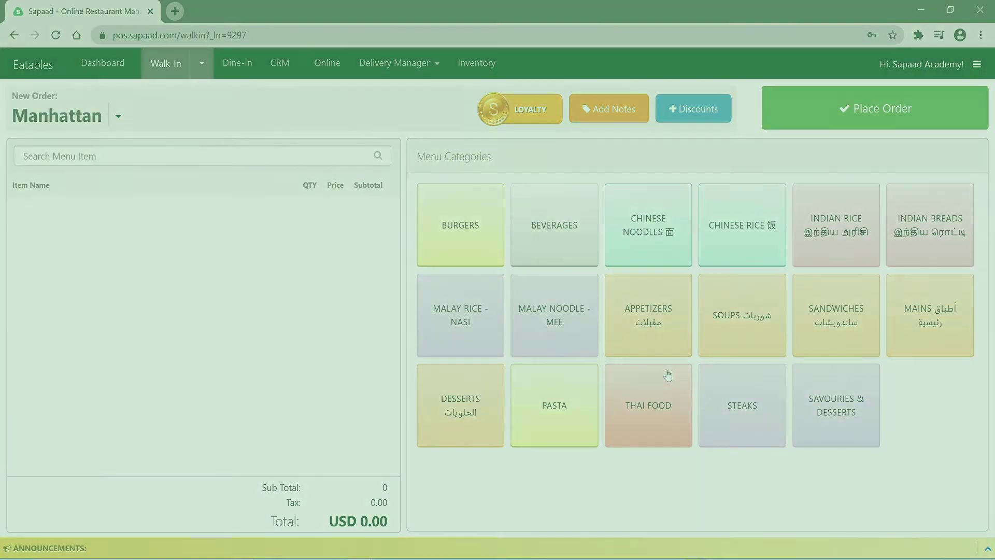